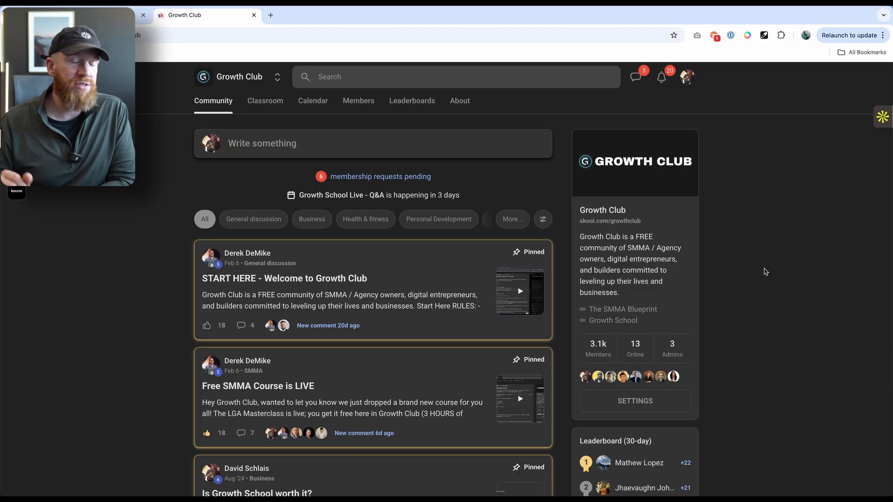
# Open the Growth School LGA Masterclass in the Growth Club classroom and view the lessons The Most Profitable SMMA and Agency OS
pyautogui.click(258, 106)
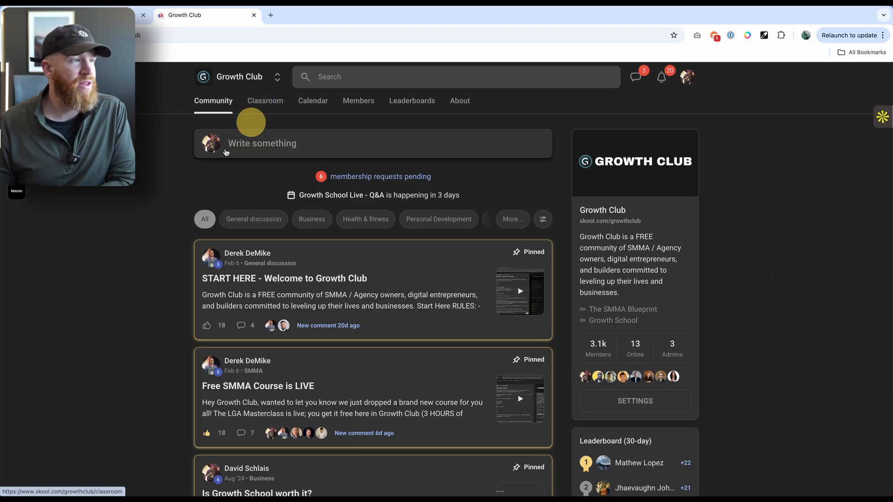
pyautogui.click(126, 251)
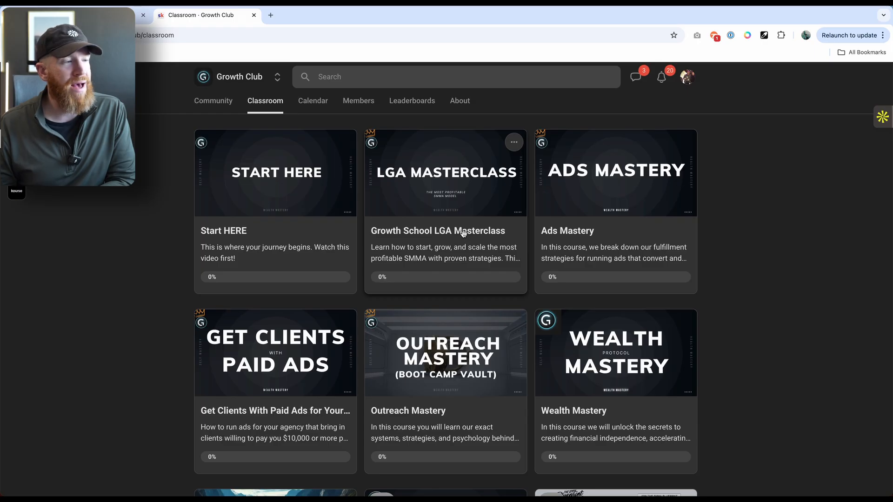
pyautogui.click(393, 265)
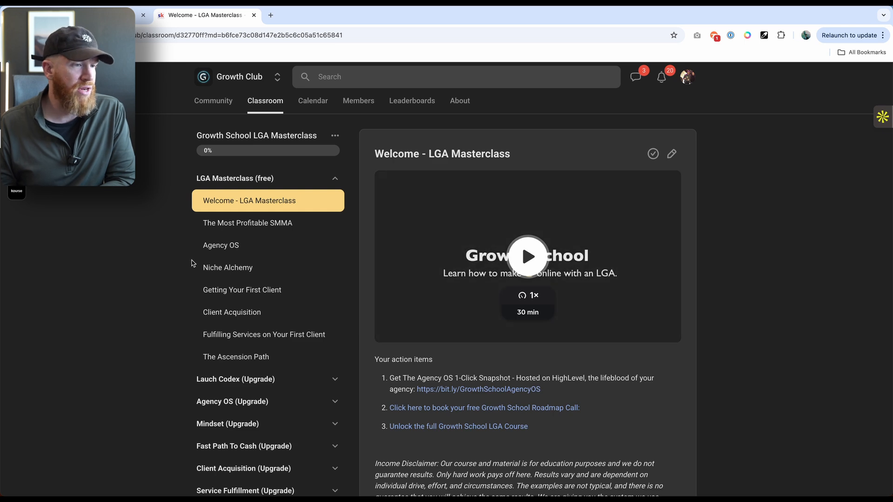
pyautogui.click(241, 225)
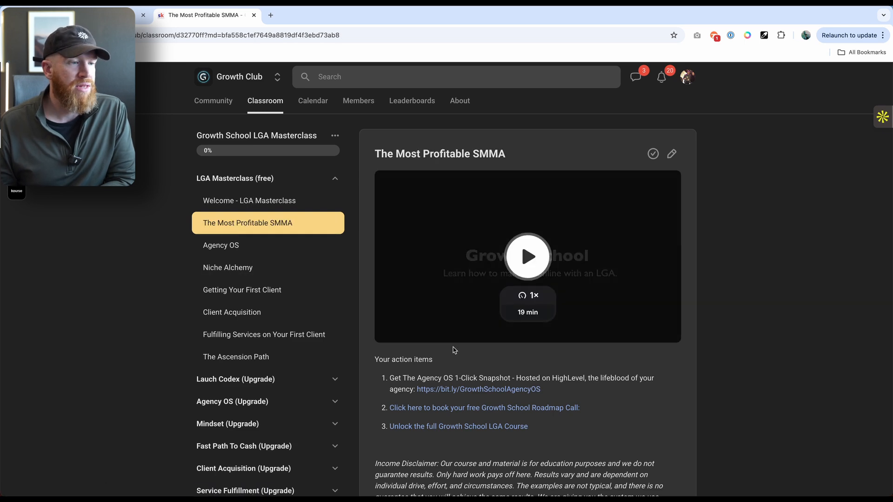
pyautogui.click(233, 245)
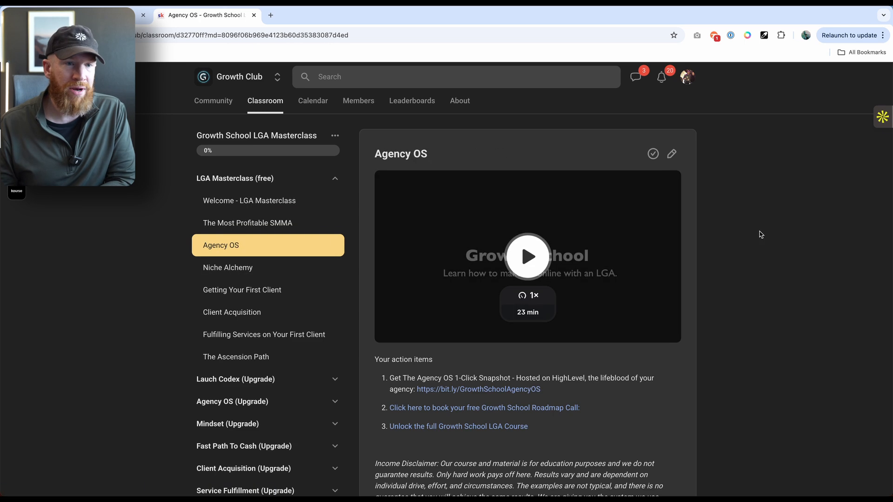
pyautogui.click(810, 224)
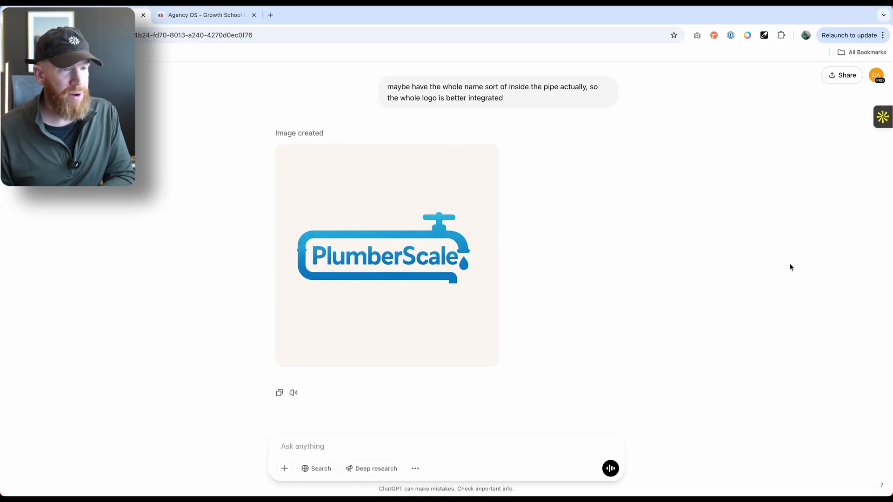
# Review the PlumberScale logos generated in the ChatGPT conversation at full size, from the first version to the final faucet-and-pipe design
pyautogui.click(773, 264)
pyautogui.scroll(15, 772, 261)
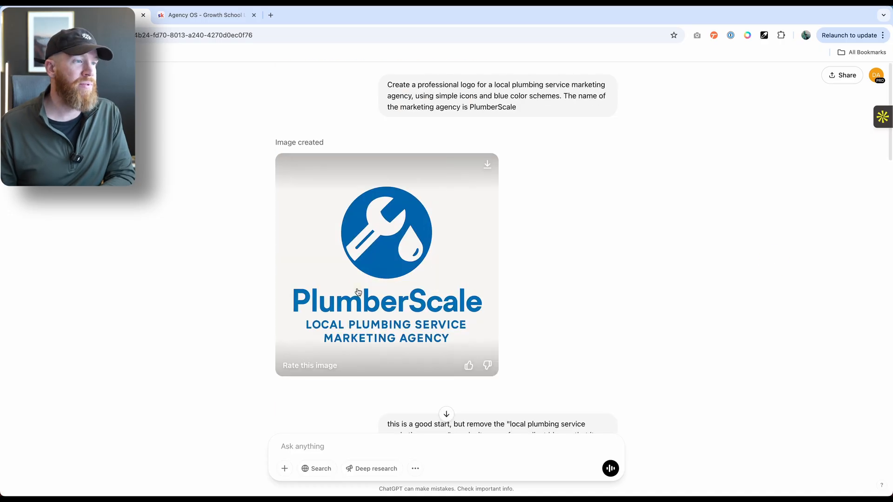
pyautogui.click(386, 260)
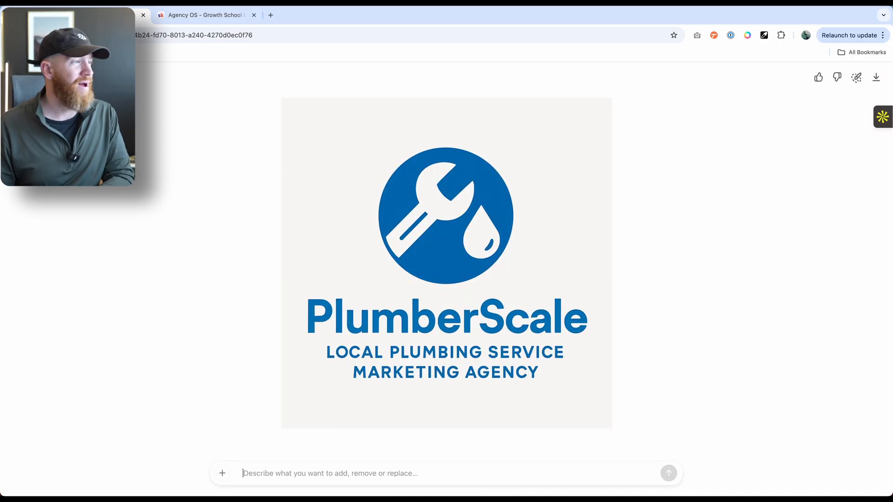
pyautogui.press('Right')
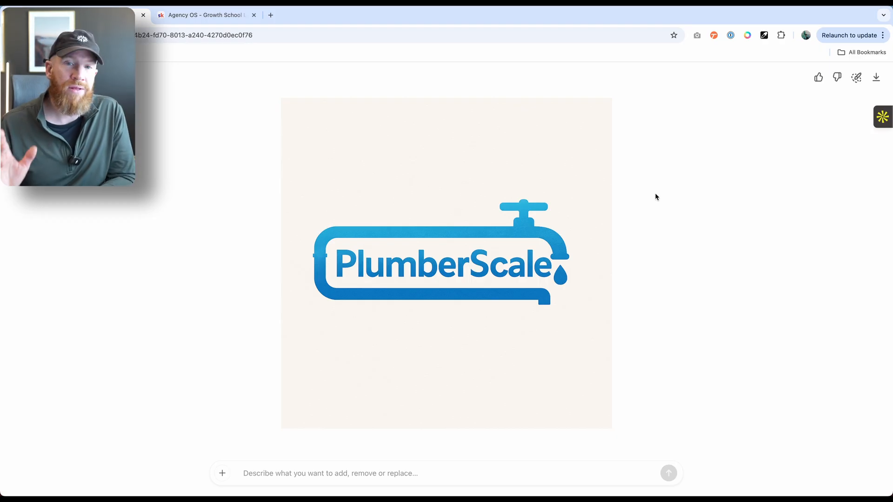
pyautogui.press('Escape')
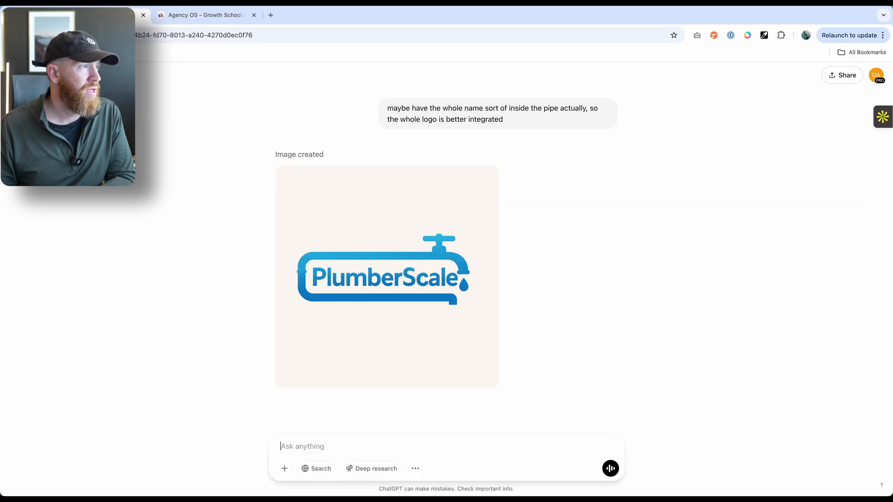
# Start a new, empty chat separate from the existing logo conversation
pyautogui.press('super+shift+o')
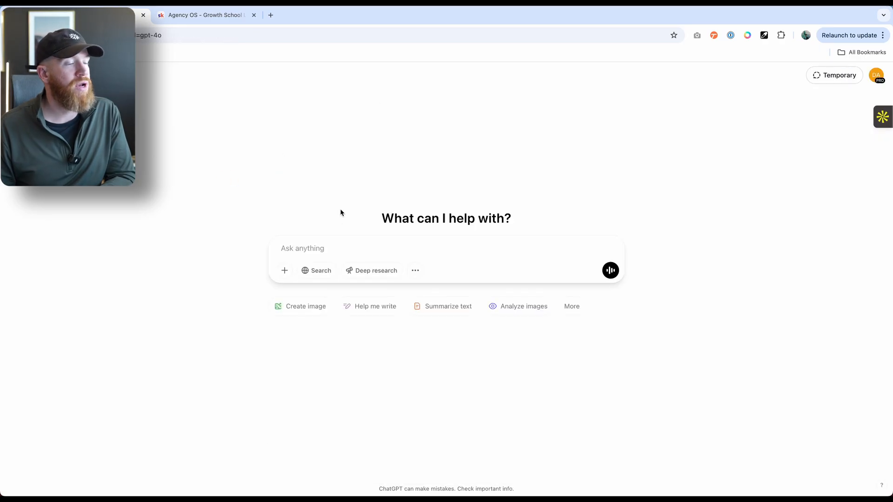
pyautogui.moveTo(373, 217); pyautogui.dragTo(546, 222)
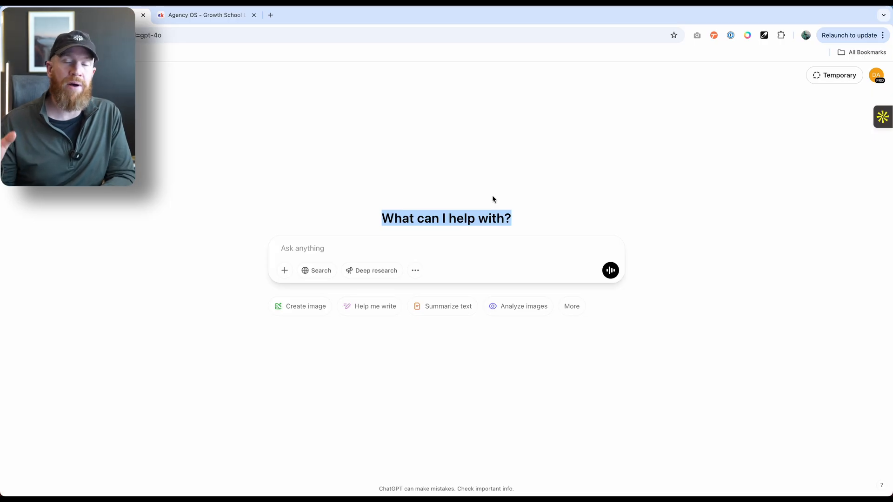
pyautogui.click(522, 213)
pyautogui.moveTo(379, 214); pyautogui.dragTo(538, 216)
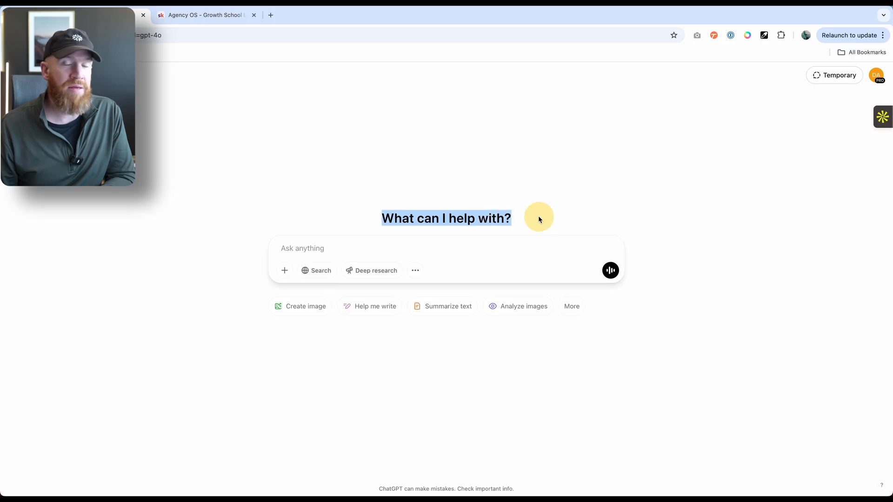
pyautogui.click(538, 216)
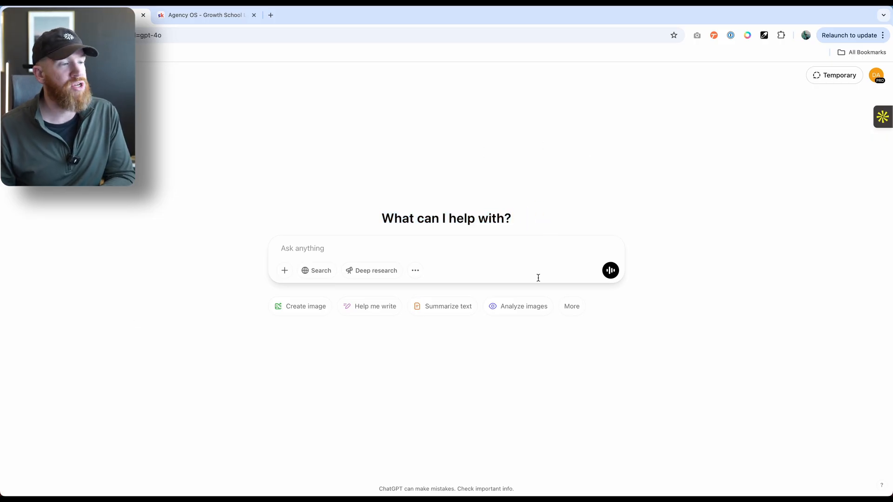
pyautogui.click(740, 254)
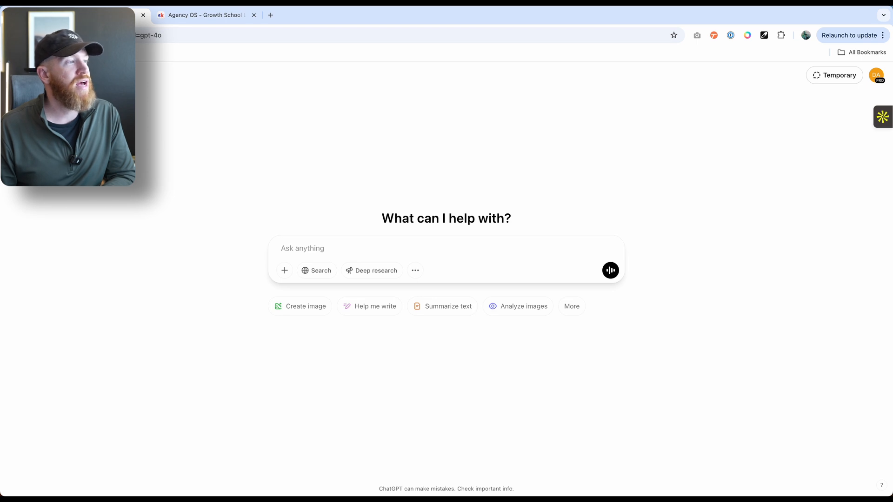
# Check which model is selected in the list of available ChatGPT models
pyautogui.click(111, 76)
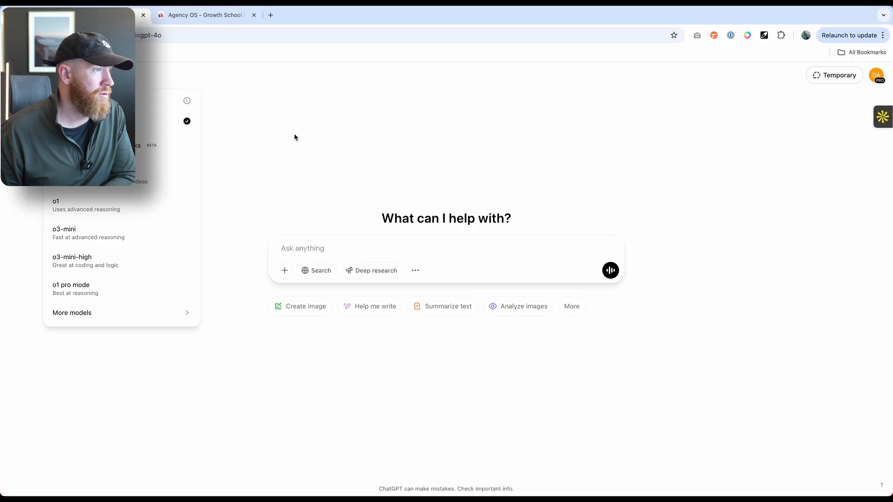
pyautogui.click(191, 136)
pyautogui.click(111, 75)
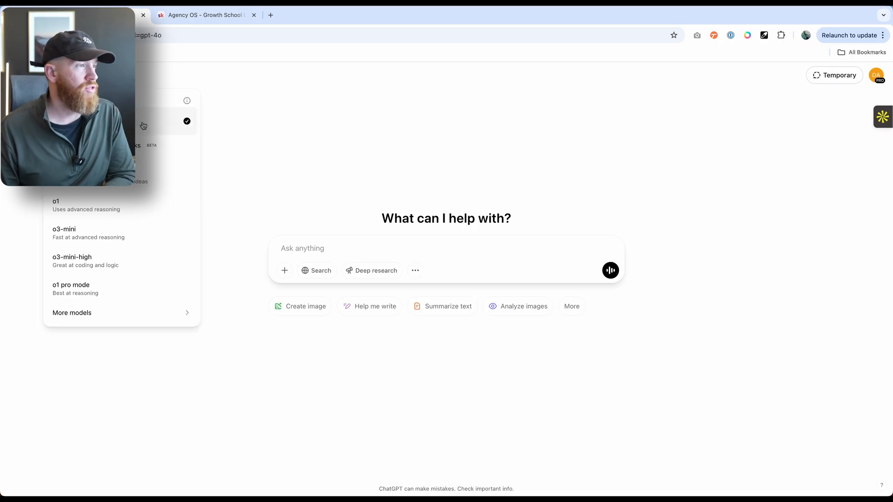
pyautogui.click(239, 133)
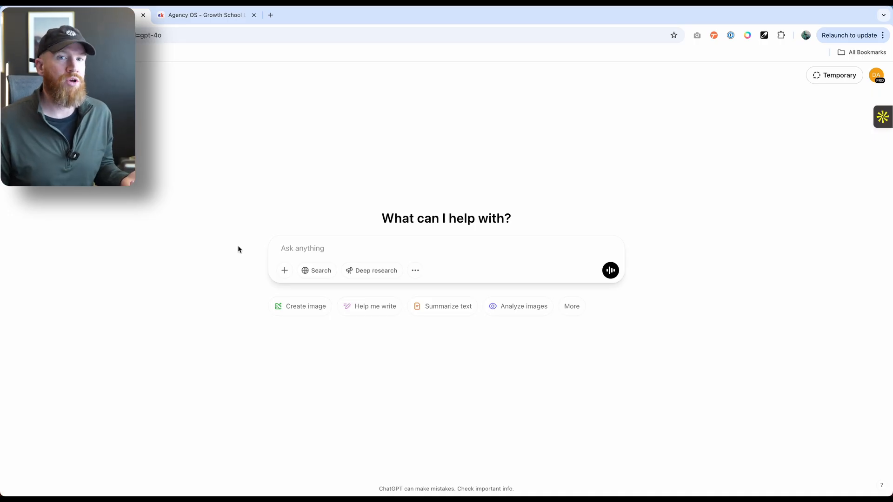
# Begin the prompt with "I am starting a social media marketing agency. my niche is plumbing, and"
pyautogui.moveTo(238, 250); pyautogui.dragTo(679, 257)
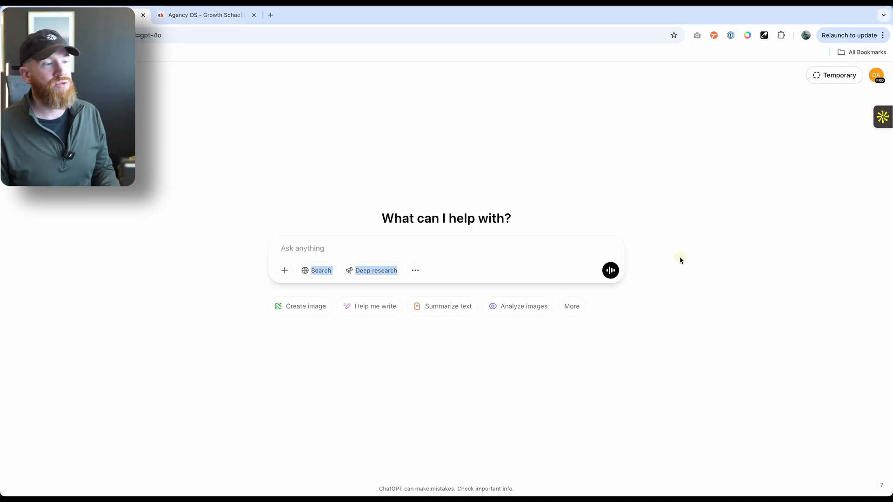
pyautogui.click(333, 253)
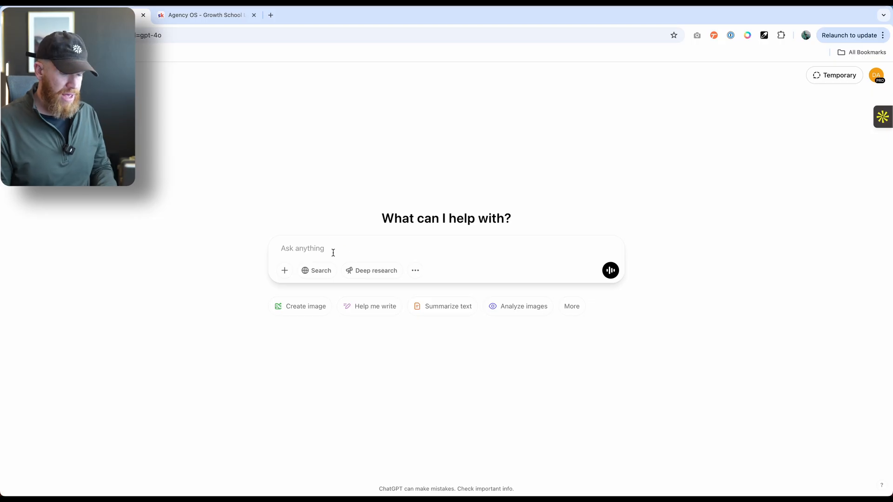
pyautogui.write('I am starting a socia')
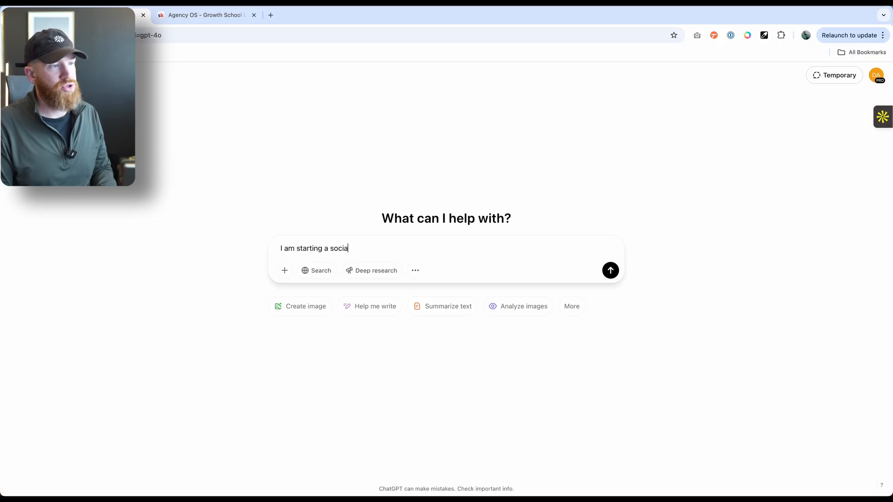
pyautogui.write('l media marketing agency.')
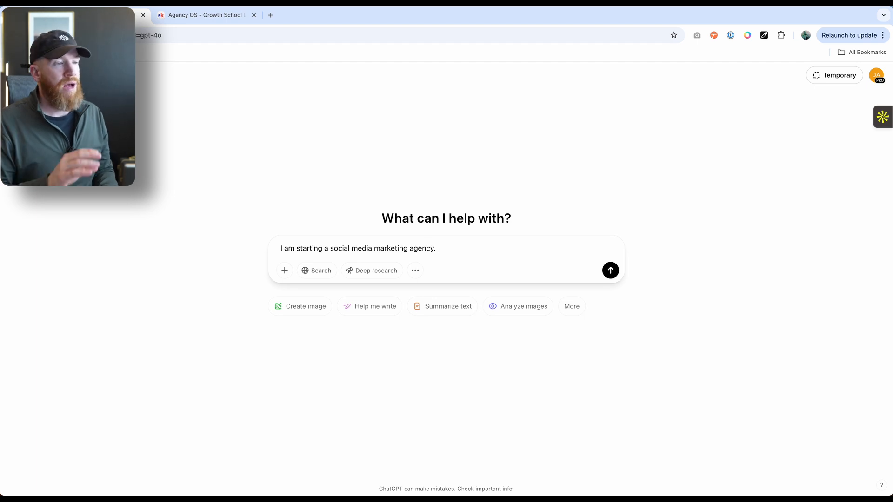
pyautogui.write('my niche')
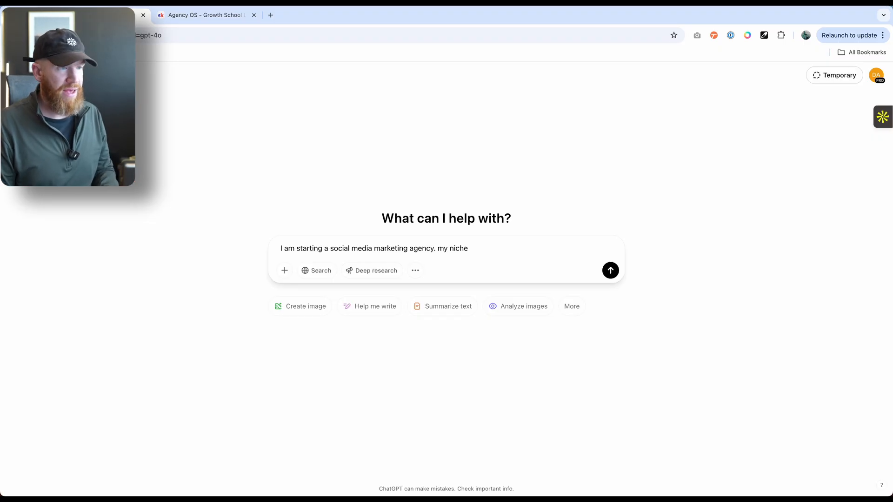
pyautogui.write('is plumbing, and ')
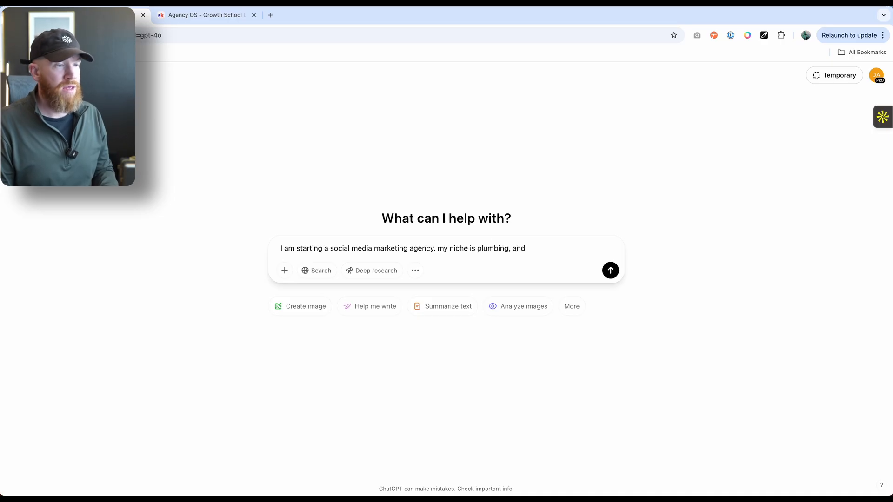
# Continue the prompt with the agency name "PlumberScale" and introduce the request with "I would like a logo that is"
pyautogui.write('my sg')
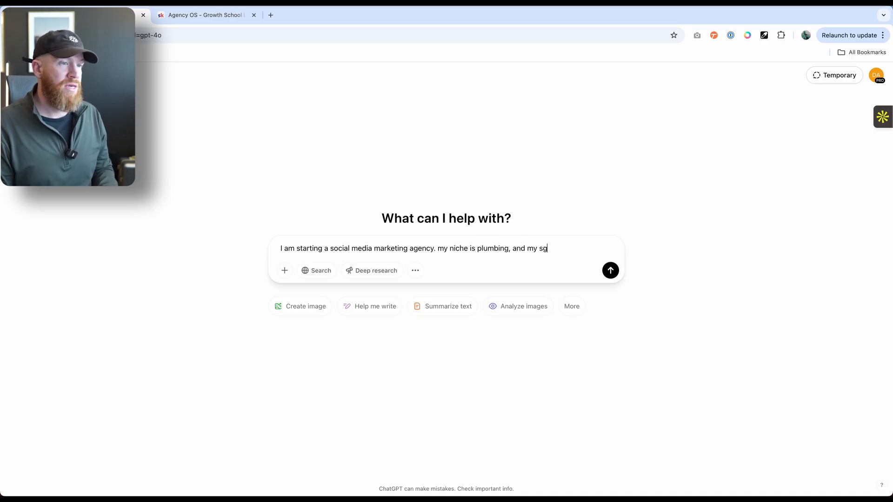
pyautogui.press('BackSpace')
pyautogui.press('BackSpace')
pyautogui.write('agency is named "Plumb')
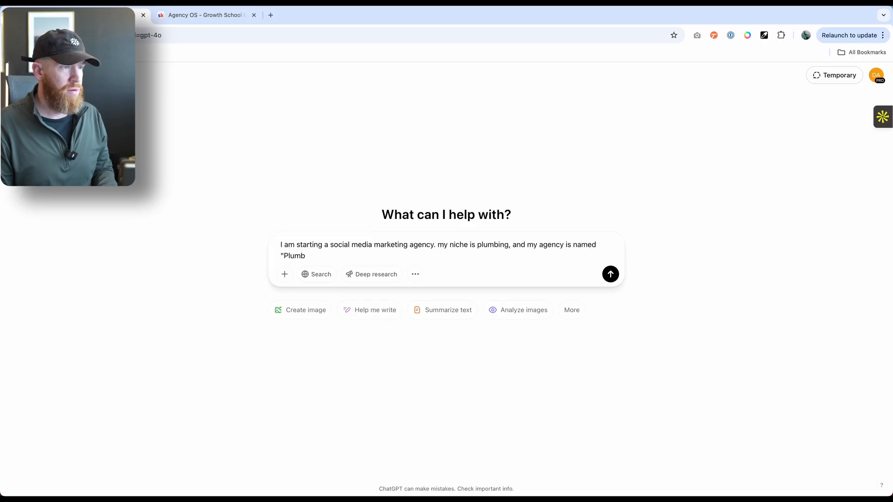
pyautogui.write('Scale"')
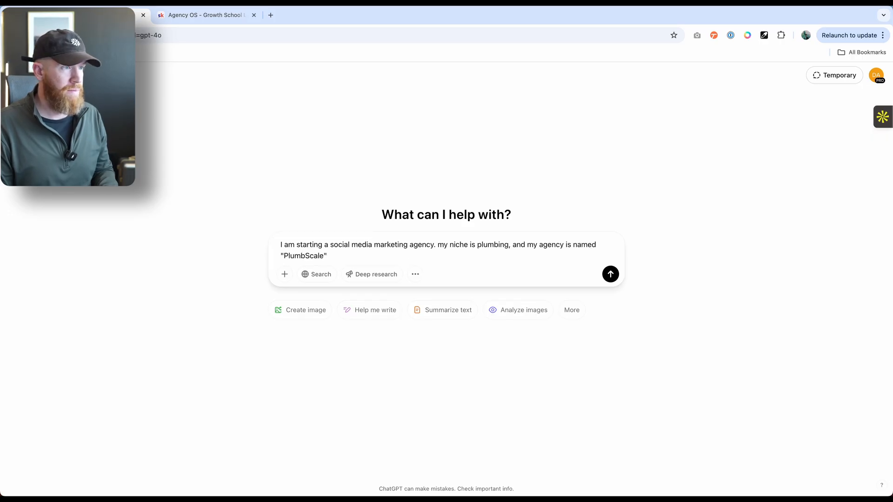
pyautogui.press('BackSpace')
pyautogui.press('BackSpace')
pyautogui.press('BackSpace')
pyautogui.press('BackSpace')
pyautogui.press('BackSpace')
pyautogui.press('BackSpace')
pyautogui.write('erScale" - I would like a logo that is ')
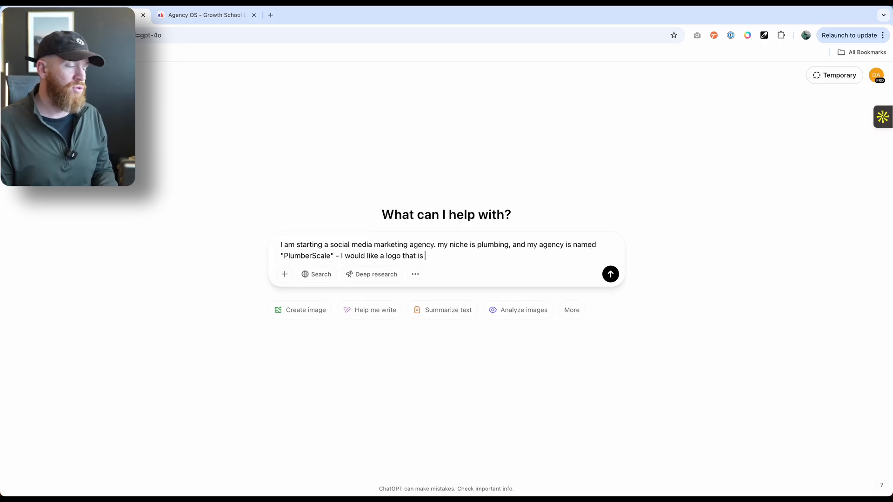
# Continue the logo request with the style description "modern, edgy, and looks futuristic."
pyautogui.write('modern, ')
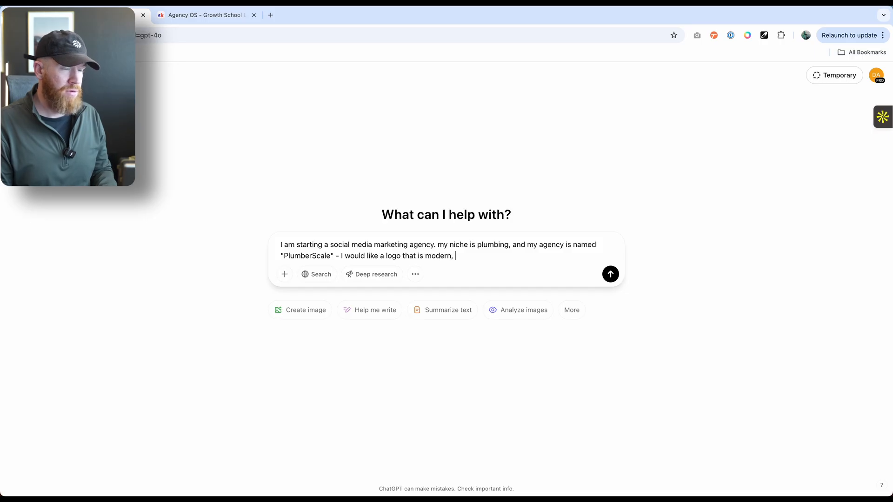
pyautogui.write('edgy, and ')
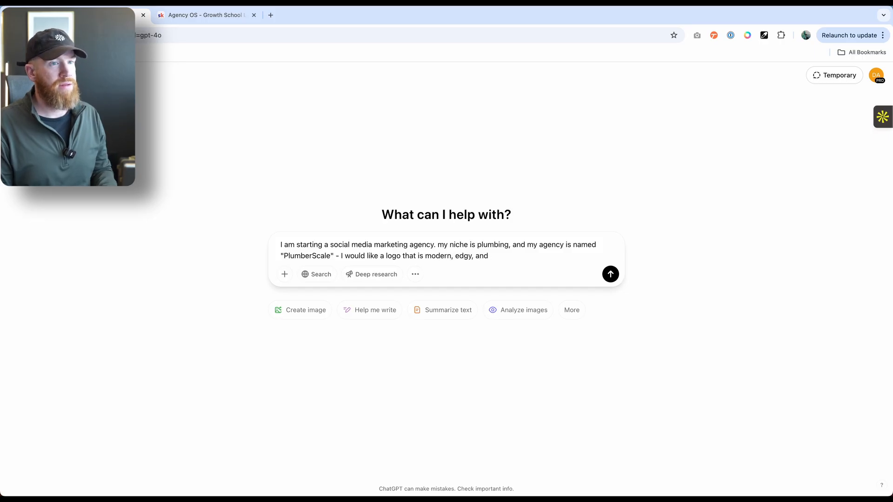
pyautogui.write('lo')
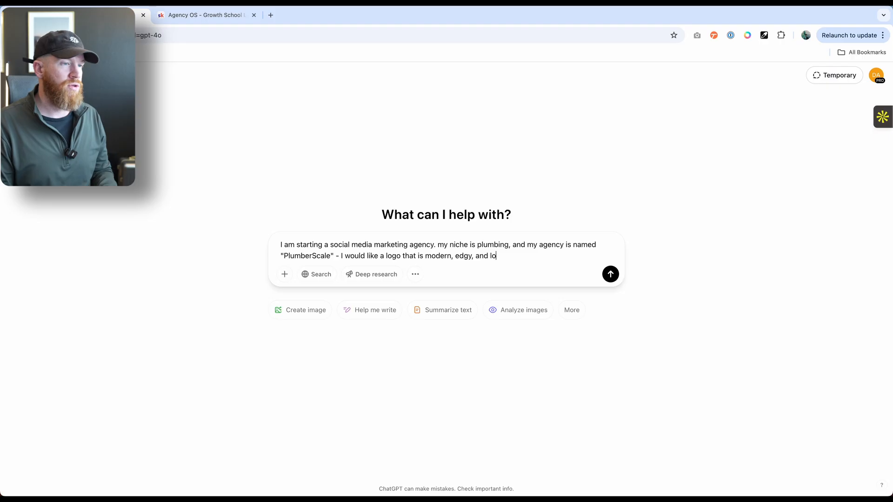
pyautogui.write('oks futuristic. Use')
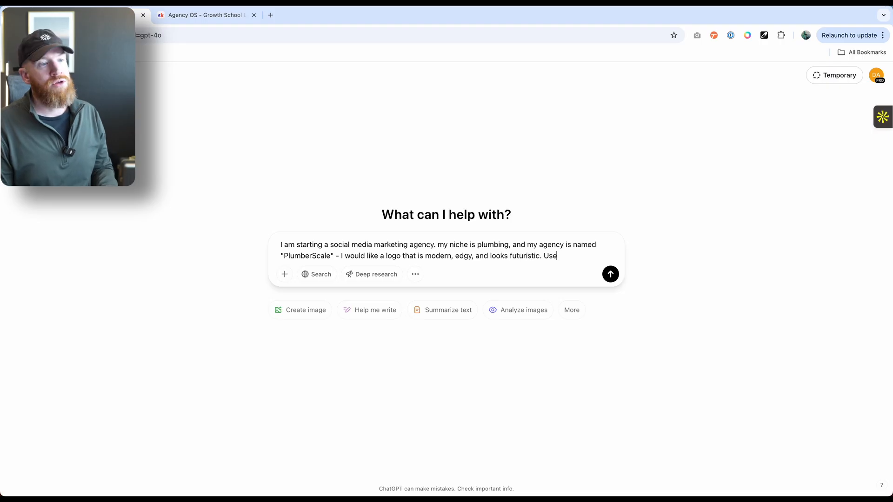
# Complete and submit the prompt with "Use a faucet as part of the logo to have a visual reference. Use blue's and a simple white style."
pyautogui.write(' a faucet as parto')
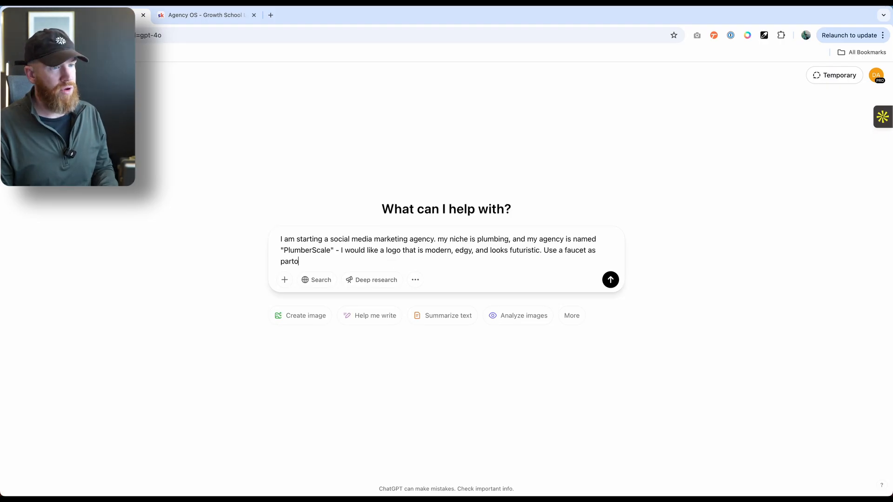
pyautogui.press('BackSpace')
pyautogui.write('of the logo to have a visual reference. Us')
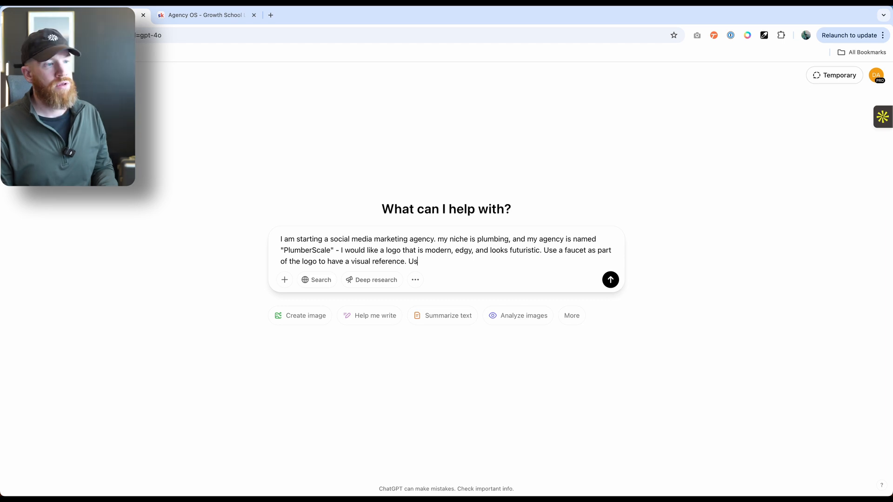
pyautogui.write("e blue's and ")
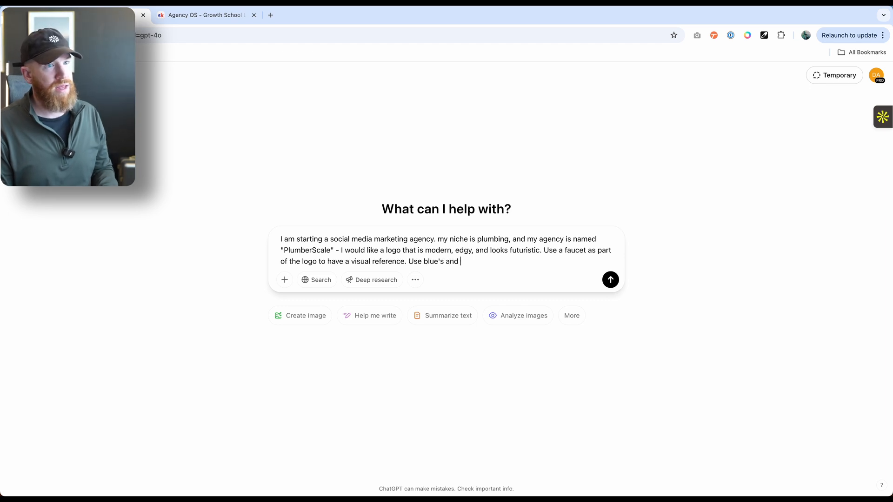
pyautogui.write('a simple ')
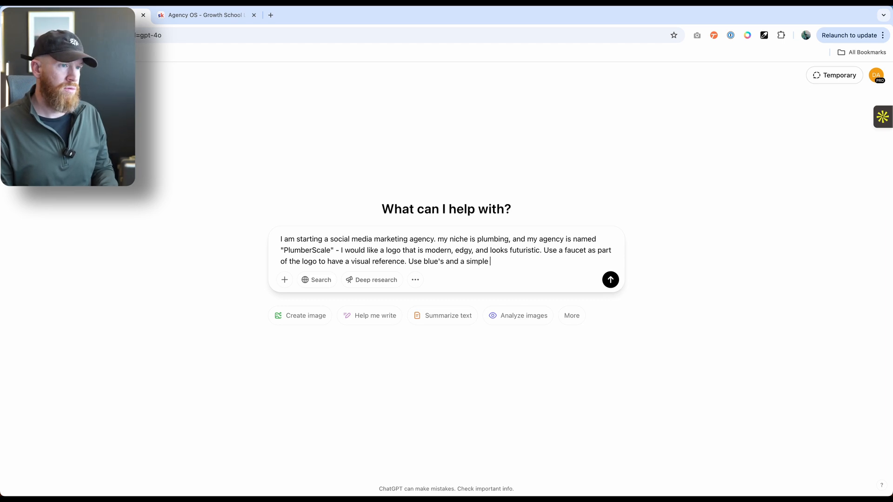
pyautogui.write('white style.')
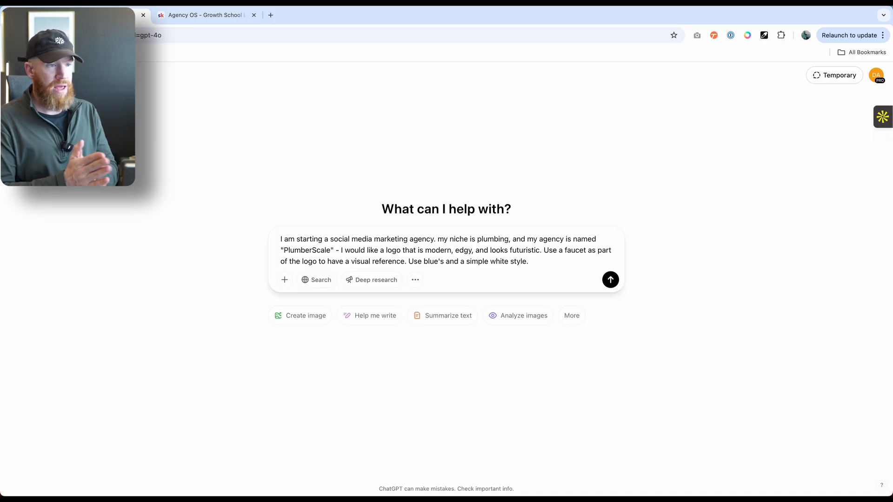
pyautogui.press('Return')
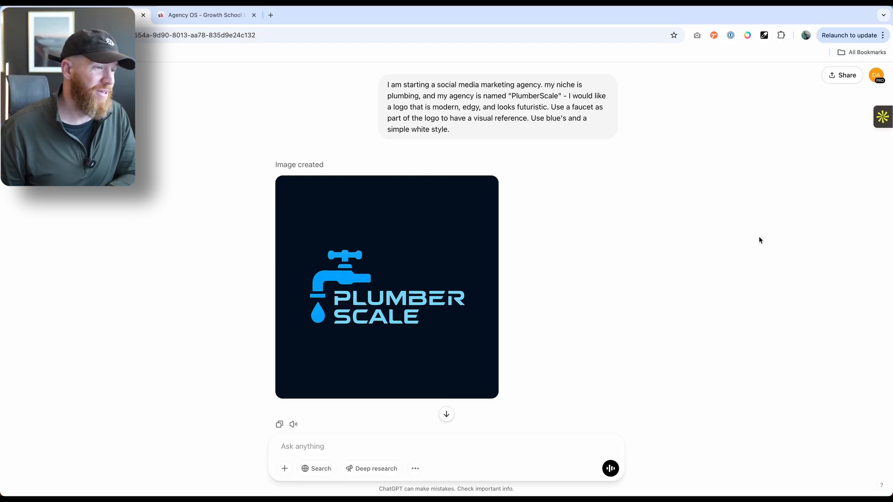
# Send the follow-up "This looks great, please update the font because it looks a little bit too futuristic for plumbers."
pyautogui.moveTo(320, 287)
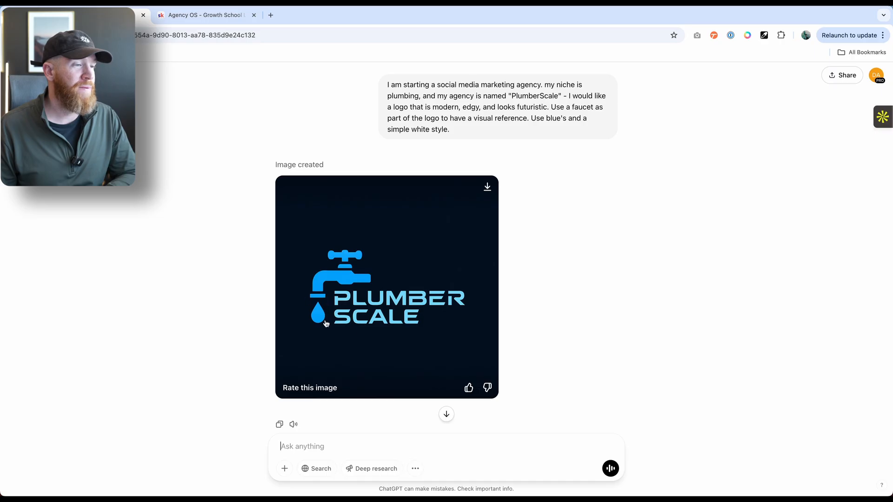
pyautogui.scroll(-1, 393, 305)
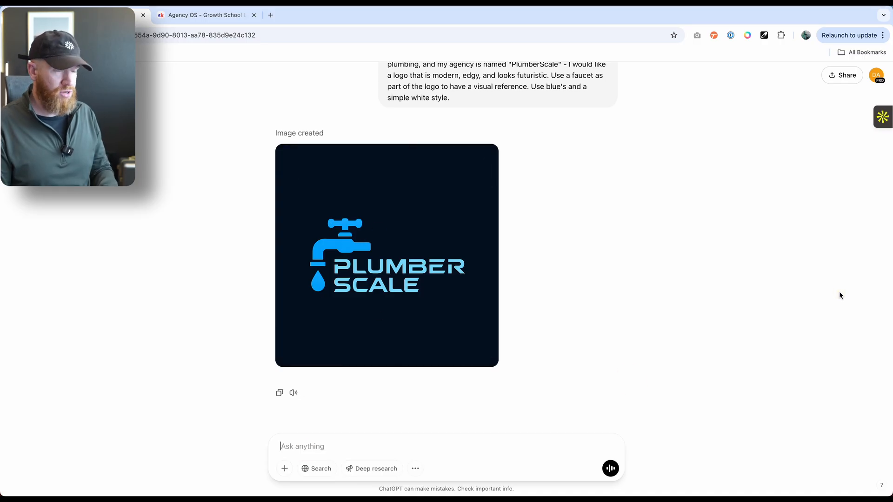
pyautogui.write('This looks great, please')
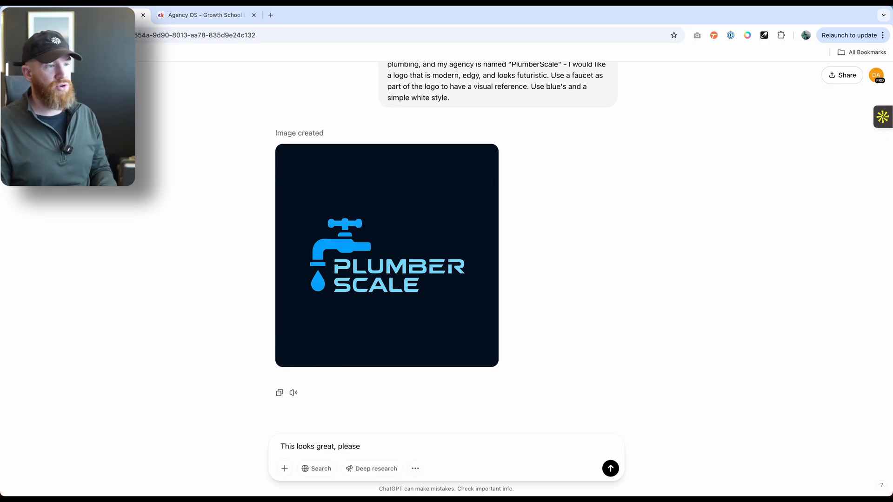
pyautogui.write('update ')
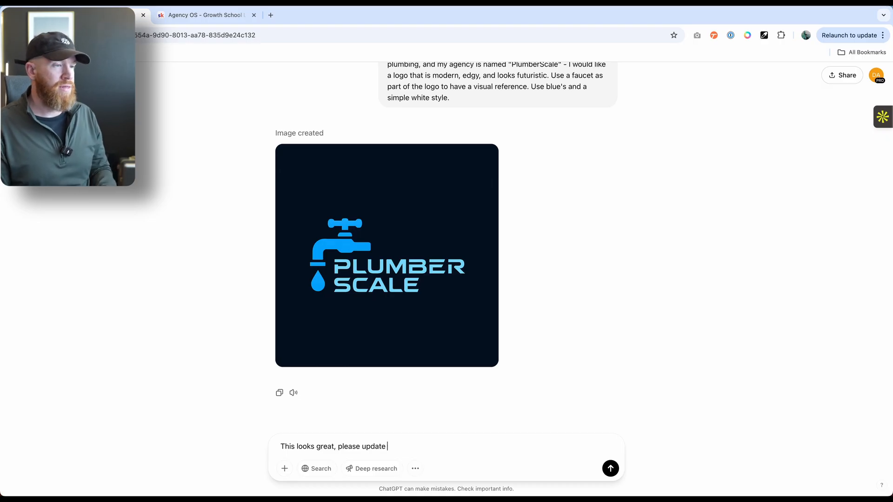
pyautogui.write('the font b')
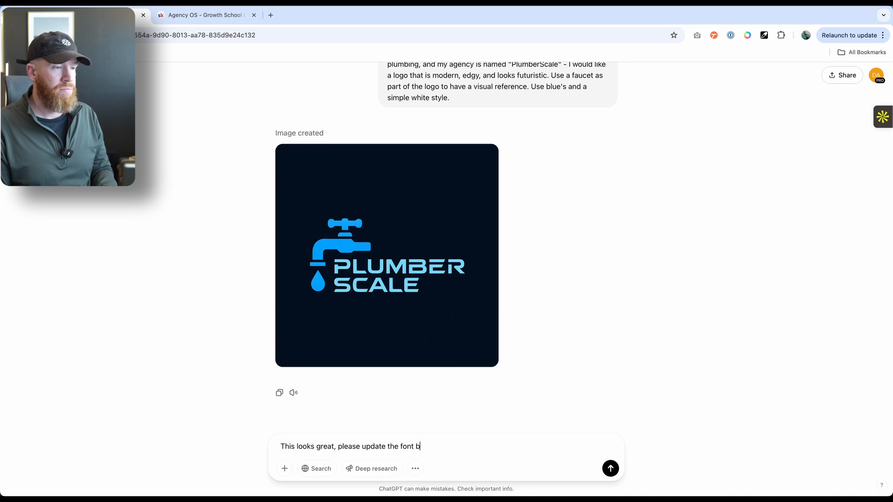
pyautogui.write('ecause it looks a ')
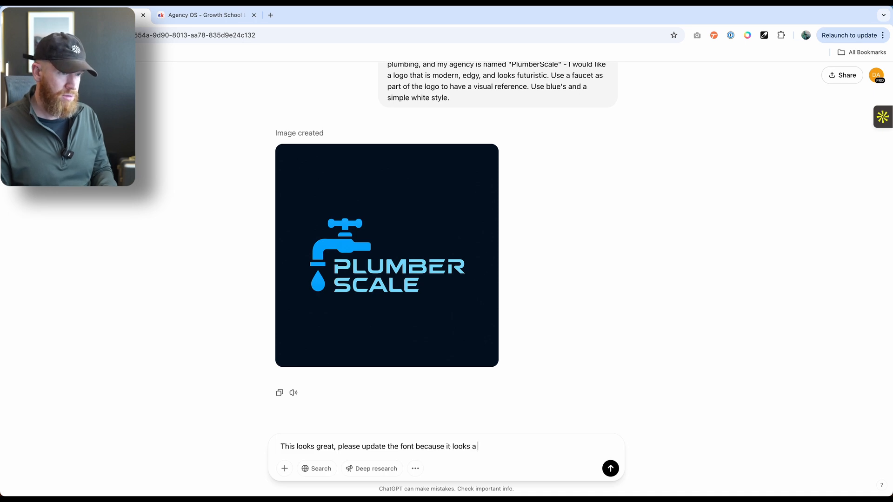
pyautogui.write('little bit too fu')
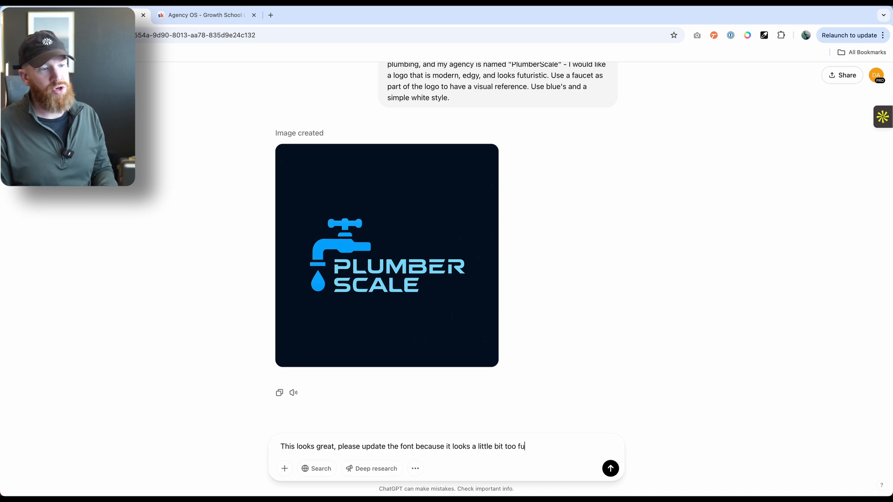
pyautogui.write('turistic for plumbers.')
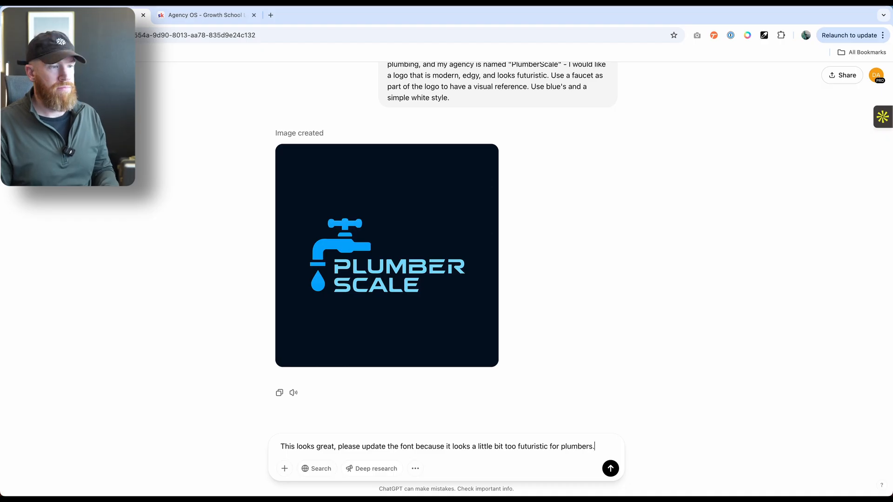
pyautogui.press('Return')
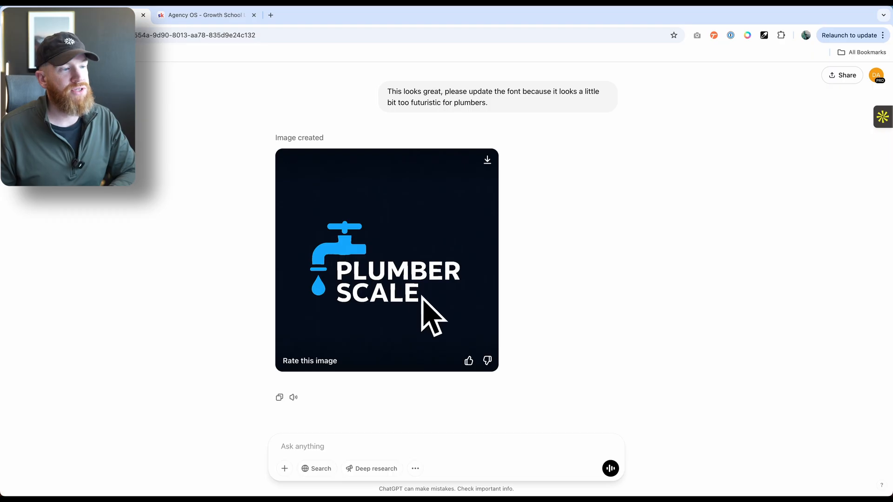
# Begin another follow-up with "the older version was better, this looks almost drawn. let's make it modern"
pyautogui.click(347, 445)
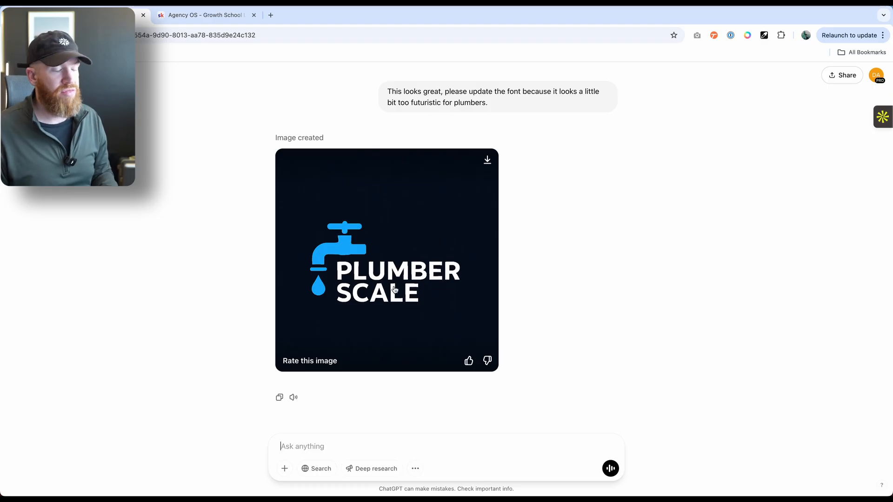
pyautogui.click(349, 442)
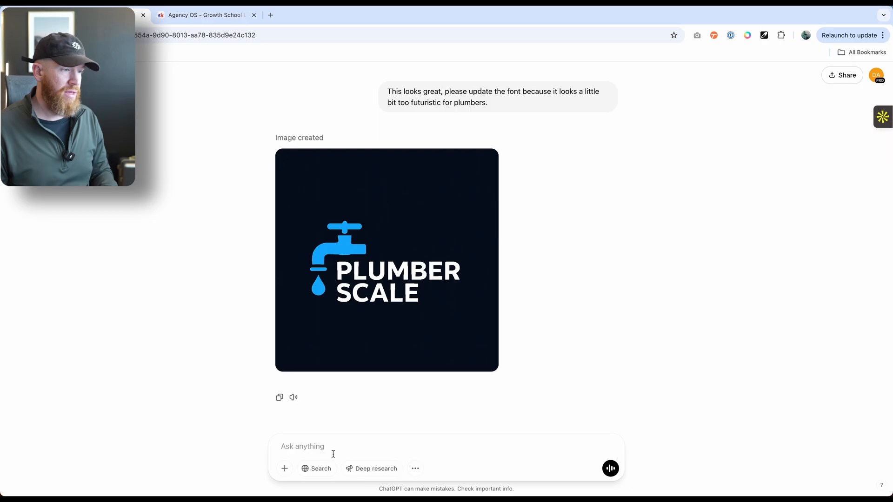
pyautogui.write('theold')
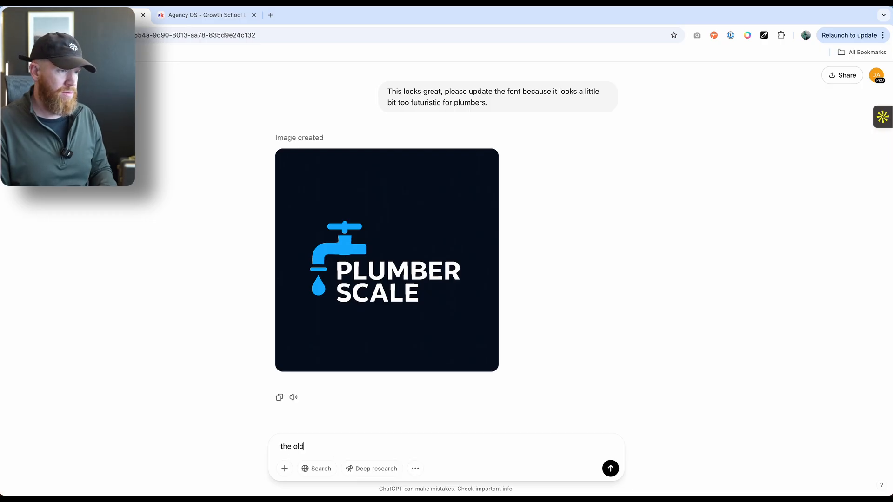
pyautogui.write('er version was better, this looks almost ')
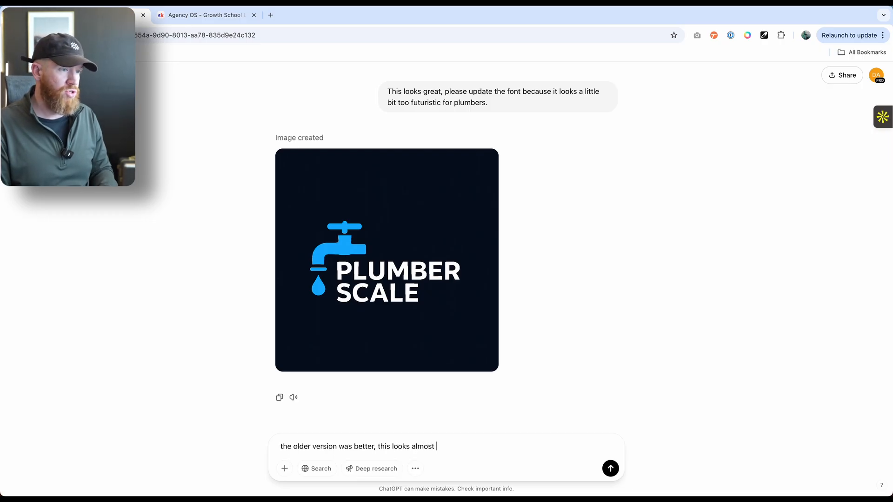
pyautogui.write("drawn. let's make it mod")
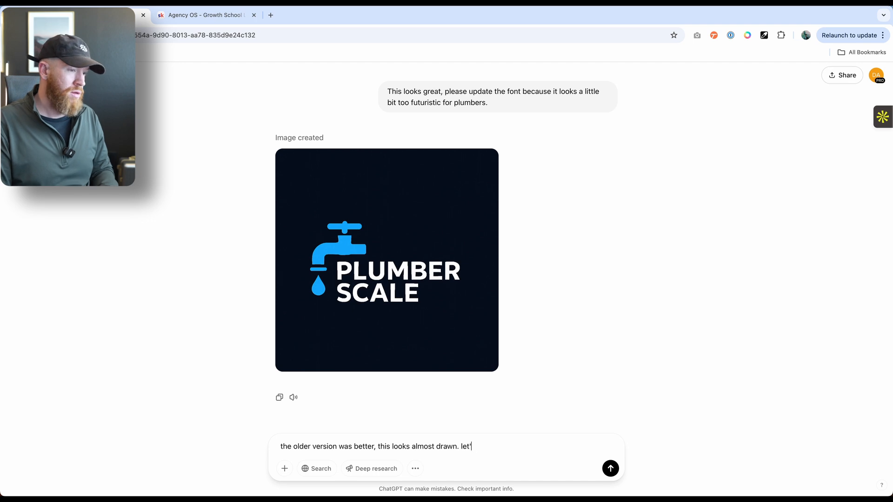
# Finish the follow-up with "still, and let's see if we can put the text inside of the faucet pipe" and send it
pyautogui.write("ern still, and let's se")
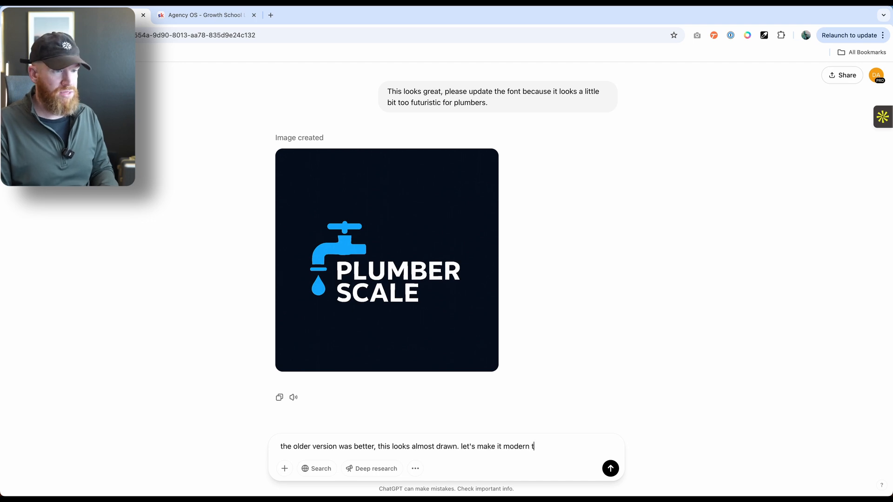
pyautogui.write('e if we')
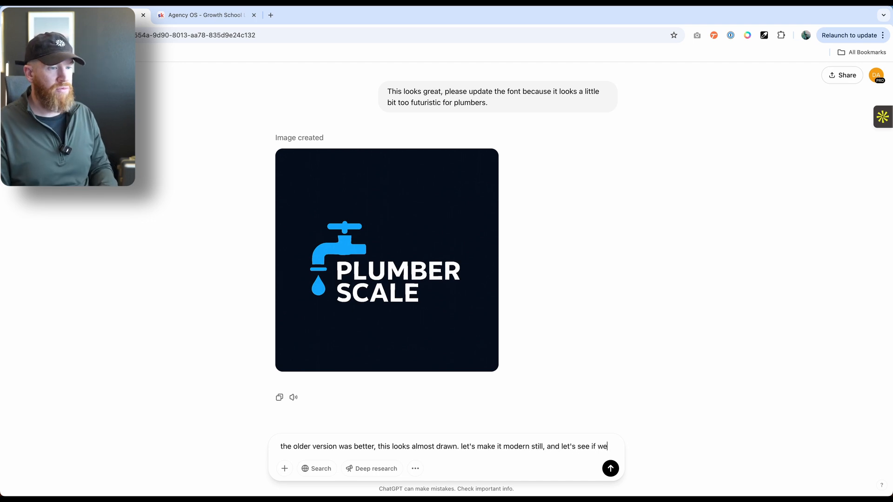
pyautogui.write(' can put the text inside')
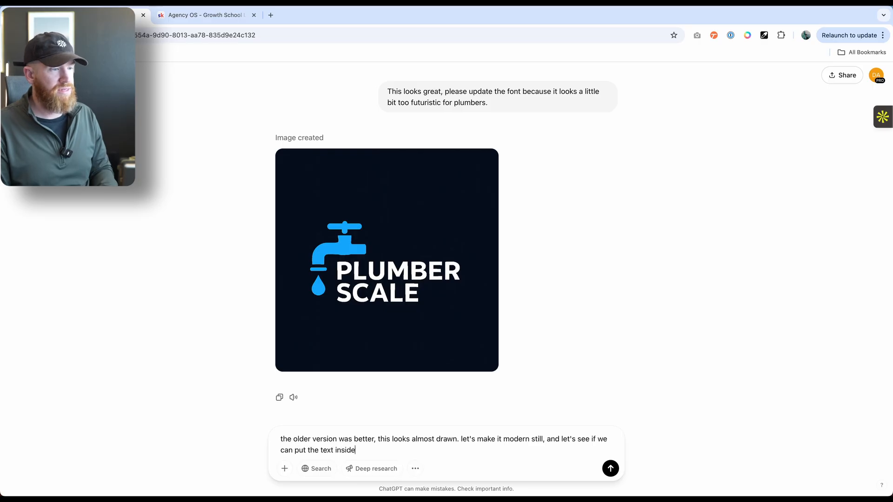
pyautogui.write(' of the daucet pipe')
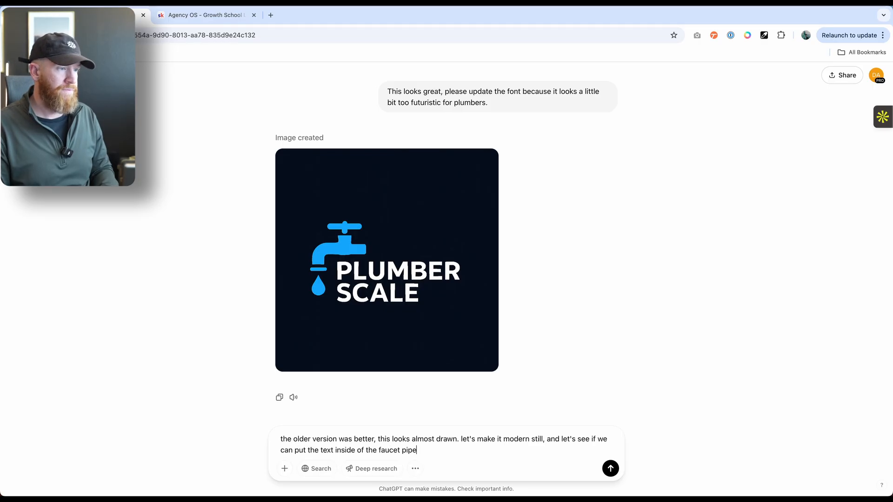
pyautogui.press('Return')
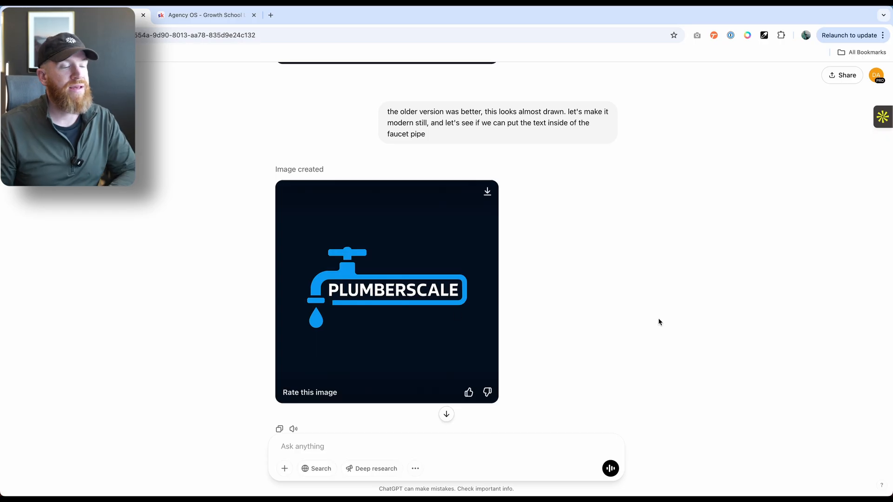
# Compare the newest logo with the earlier versions in the conversation
pyautogui.scroll(10, 773, 307)
pyautogui.scroll(-2, 774, 308)
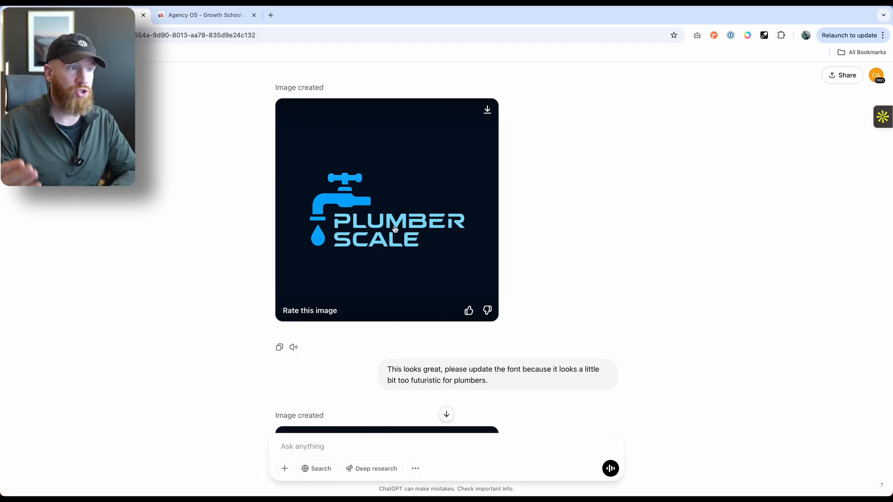
pyautogui.scroll(-12, 717, 229)
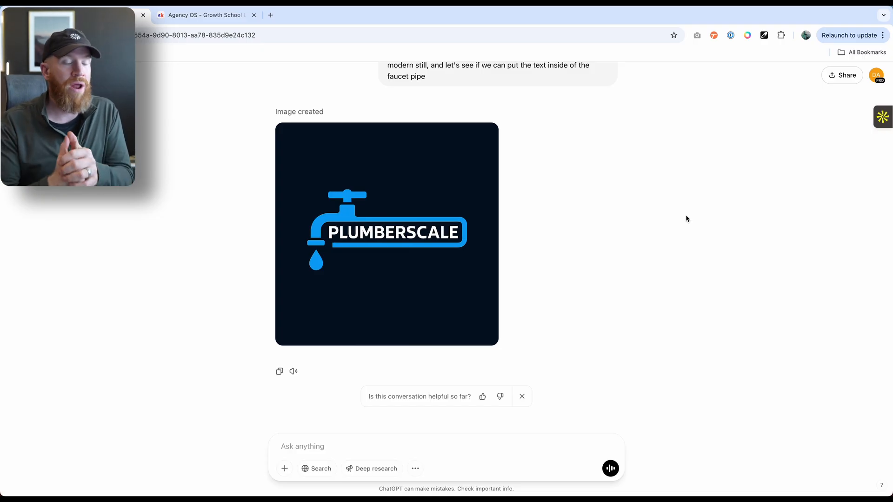
pyautogui.scroll(10, 763, 229)
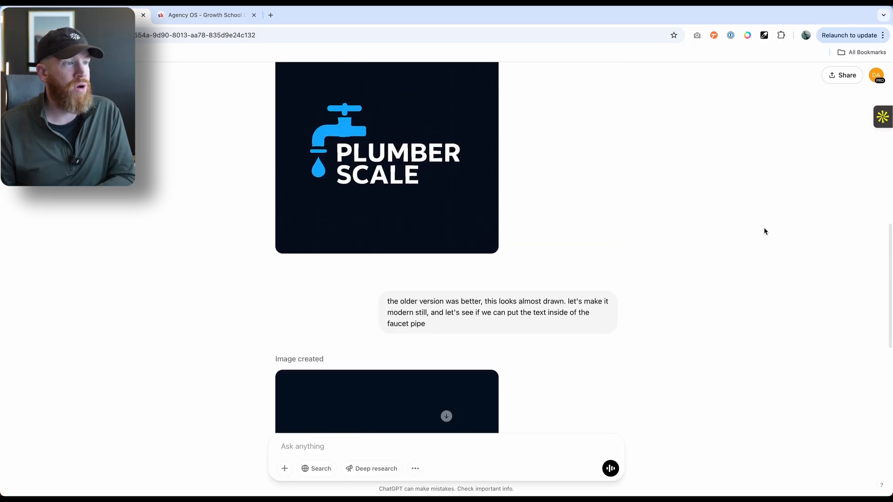
pyautogui.scroll(5, 764, 231)
pyautogui.scroll(-15, 690, 221)
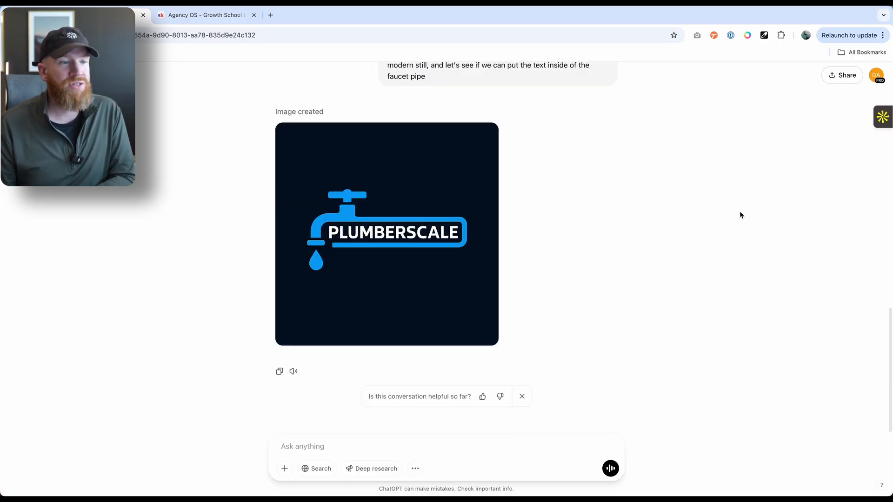
pyautogui.click(754, 208)
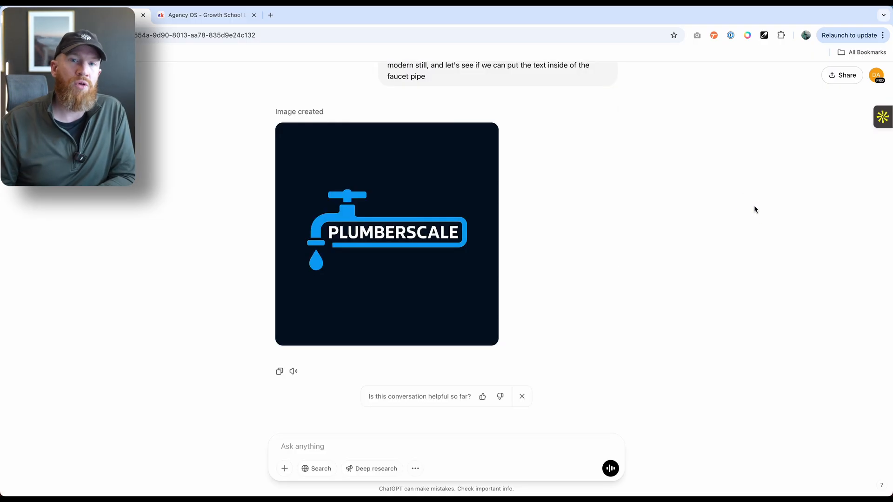